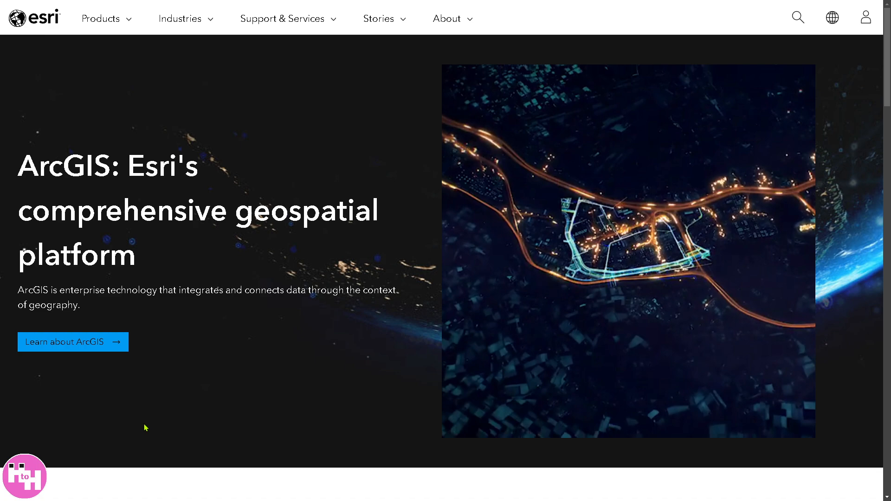
key(F5)
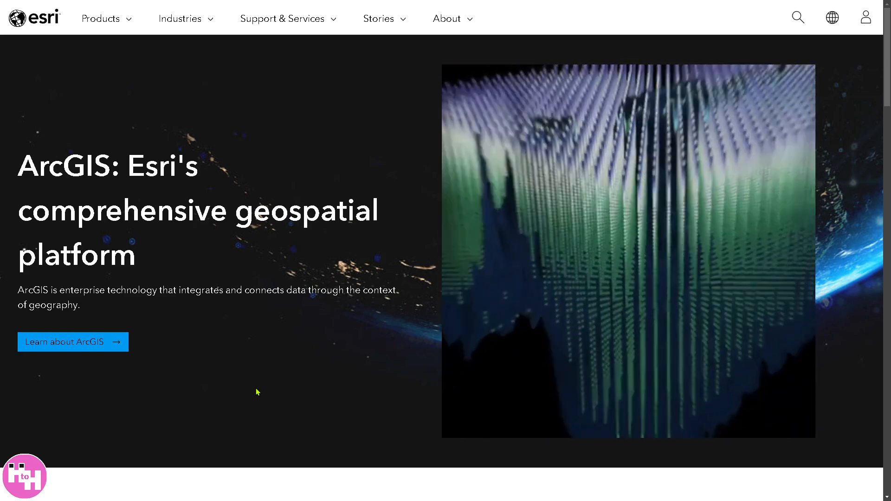
key(F11)
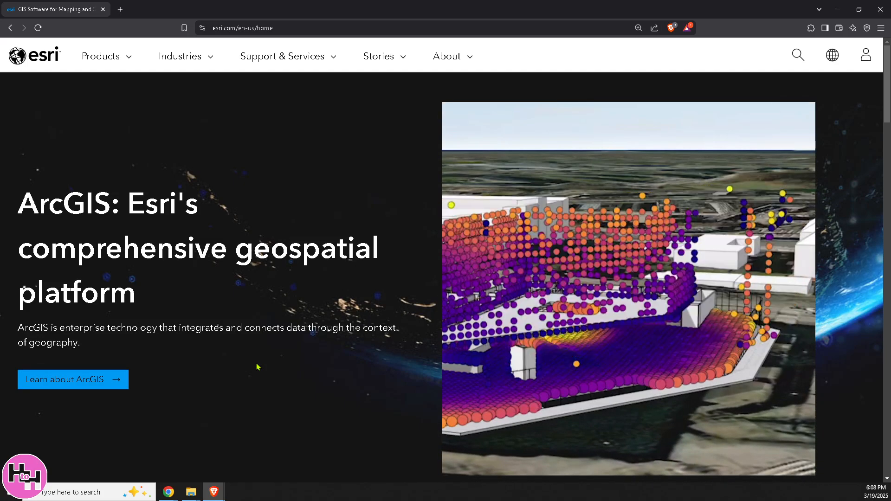
key(F11)
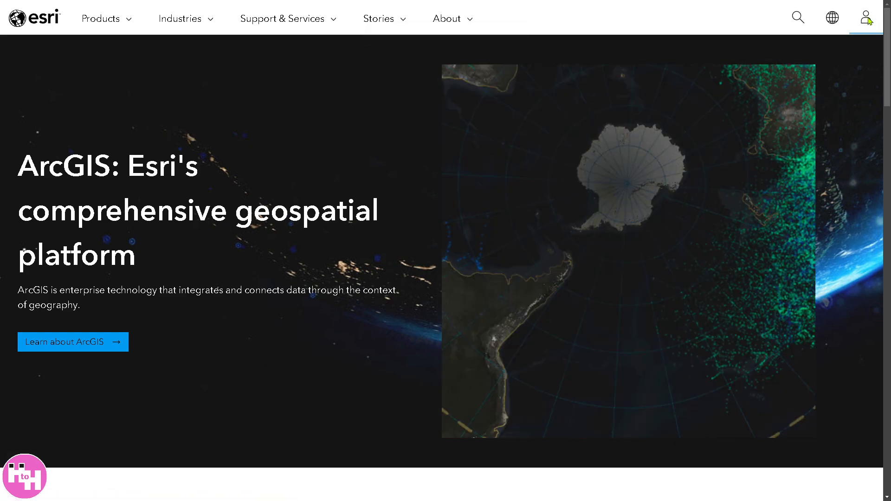
- Start creating an ArcGIS public account from Esri's sign-in page and activate the ArcGIS Online trial from the activation e-mail
click(866, 19)
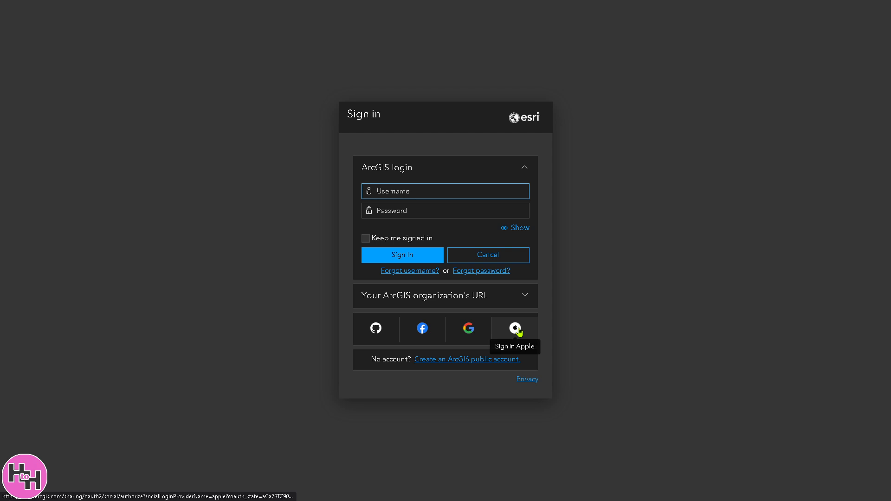
click(466, 360)
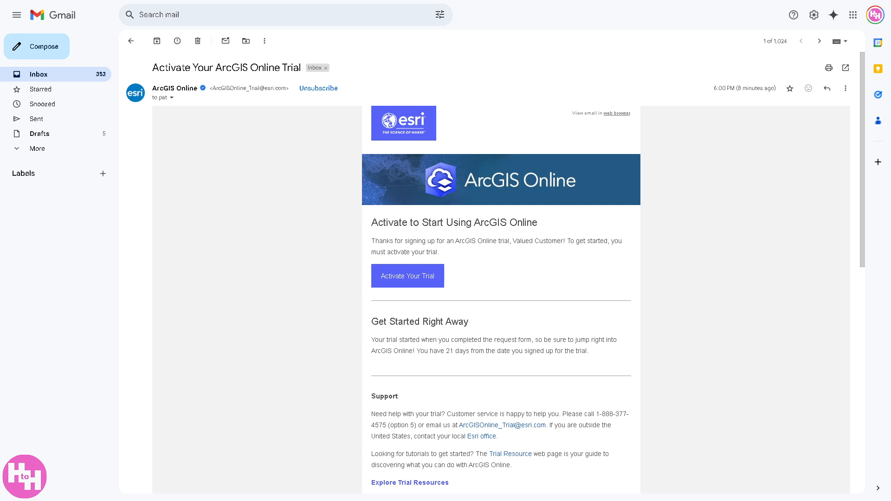
click(403, 278)
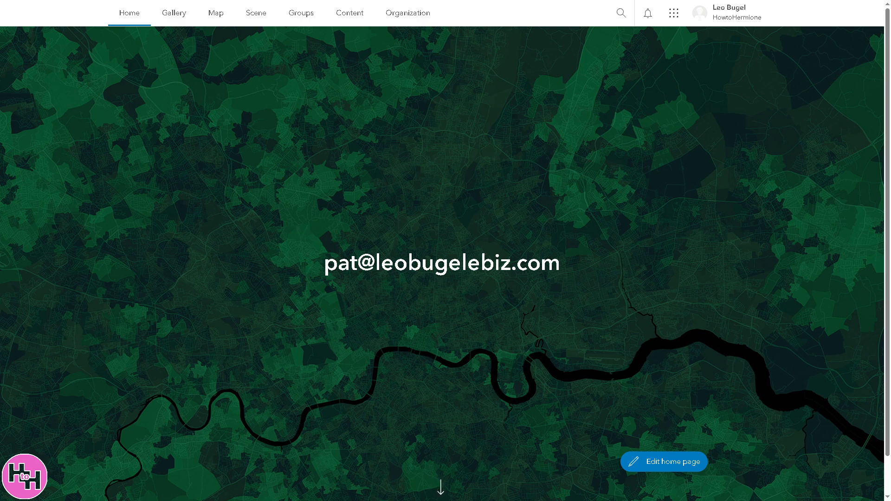
- Go from the organization's home page to the gallery and open a new untitled map, highlighting its title
click(169, 12)
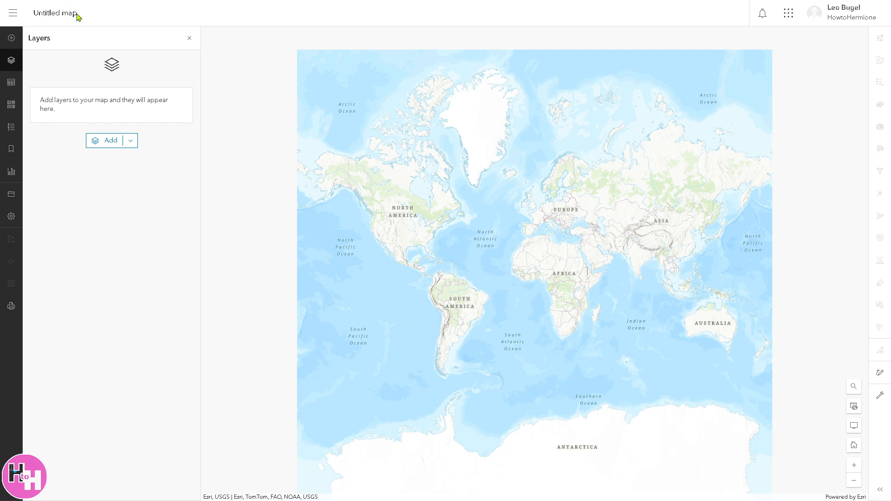
drag(77, 14, 29, 19)
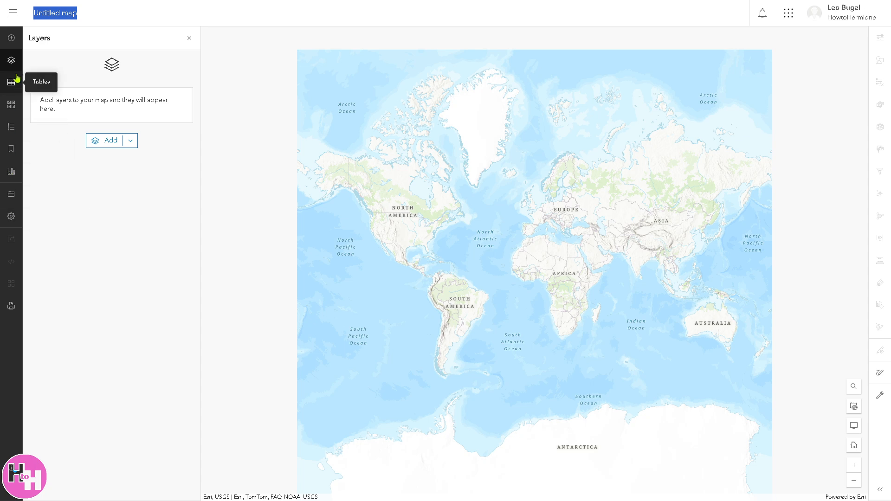
- Explore the basemap around the central United States, Nebraska and Kansas, with the page enlarged to 150%
scroll(436, 238, up, 1)
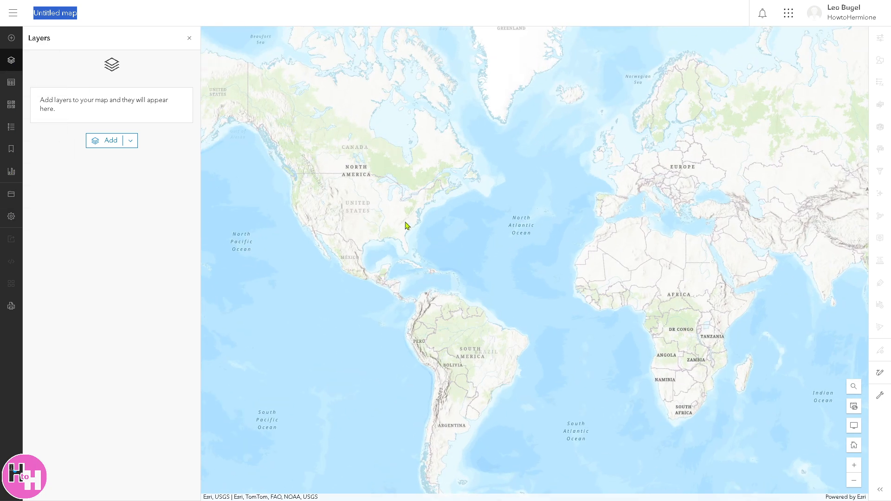
scroll(409, 229, up, 2)
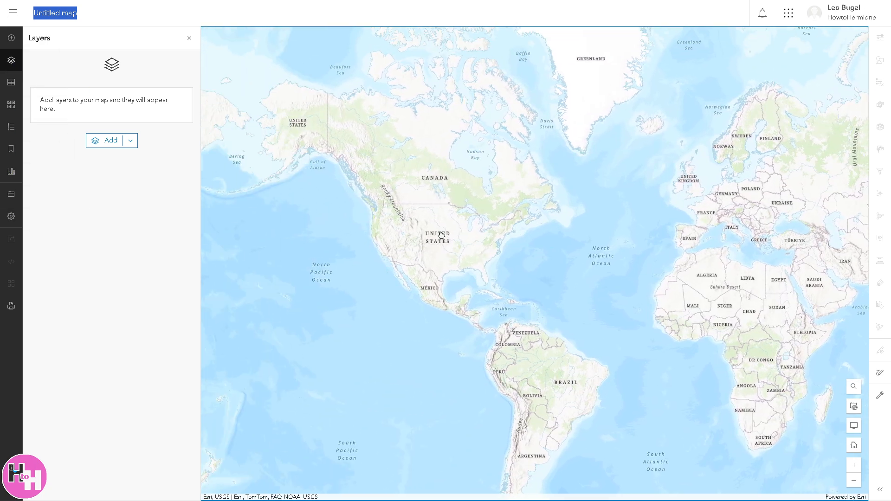
scroll(431, 240, down, 1)
scroll(429, 241, up, 3)
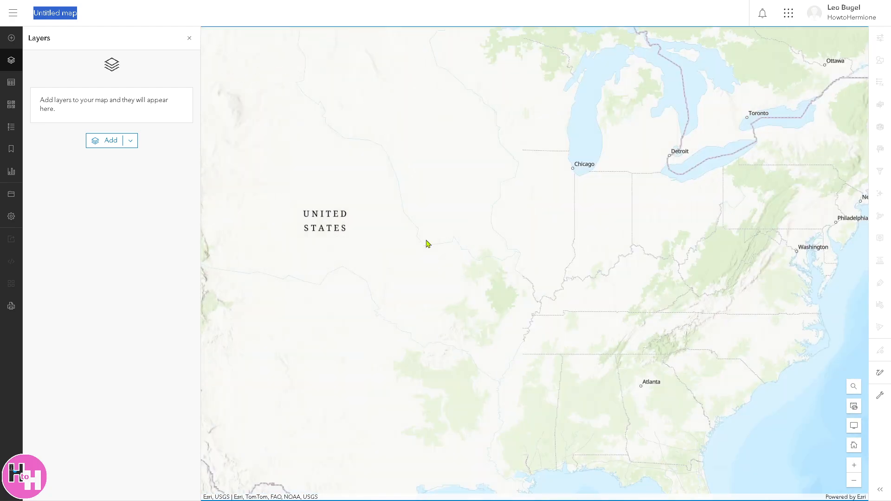
drag(427, 243, 607, 252)
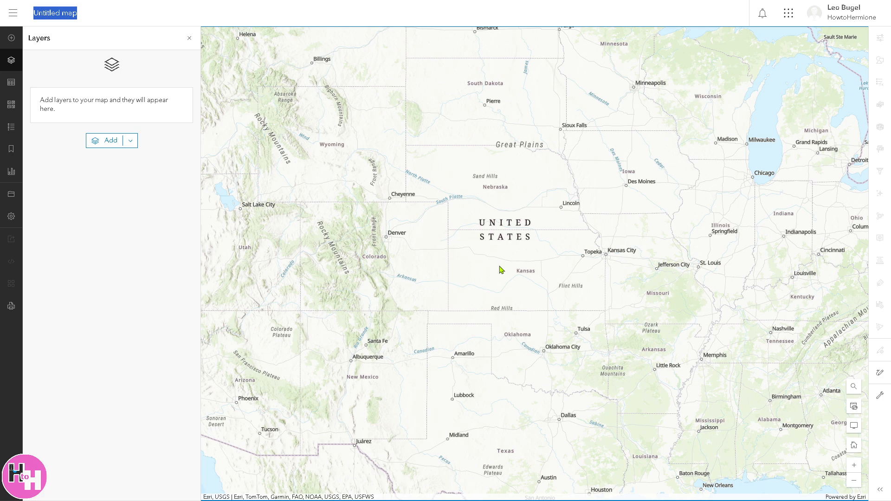
key(ctrl+plus)
key(ctrl+plus)
key(ctrl+plus)
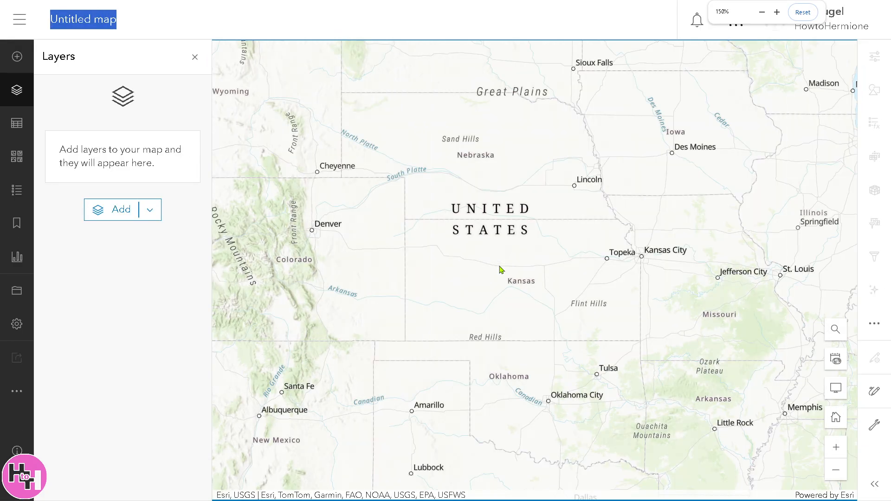
scroll(529, 240, up, 2)
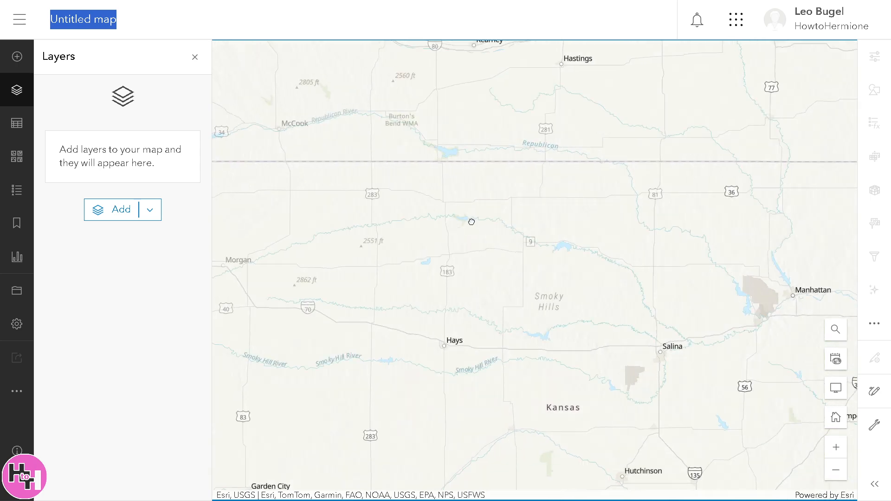
drag(511, 314, 578, 344)
scroll(524, 268, down, 2)
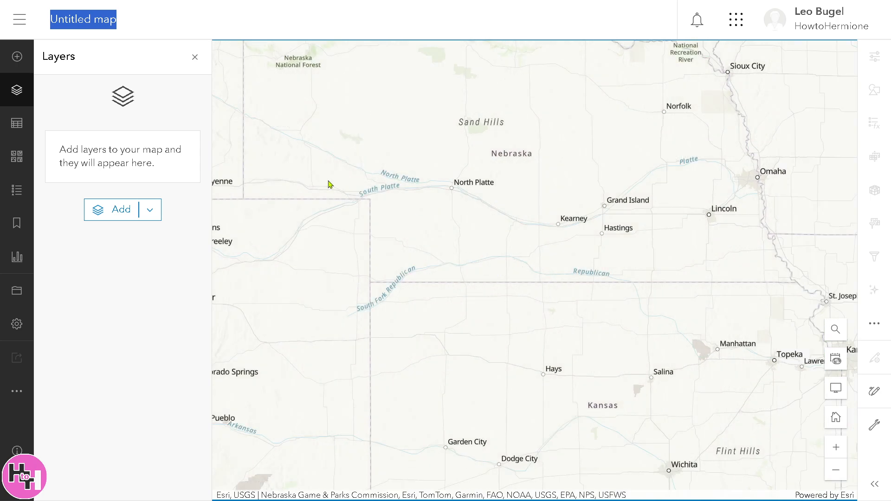
drag(419, 262, 314, 278)
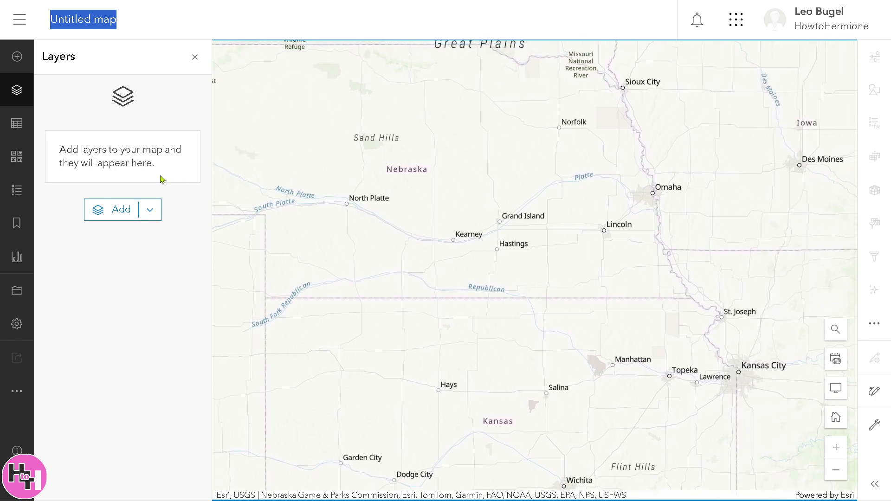
- Create a sketch layer and draw a freehand line feature encircling Lincoln, Nebraska
click(150, 212)
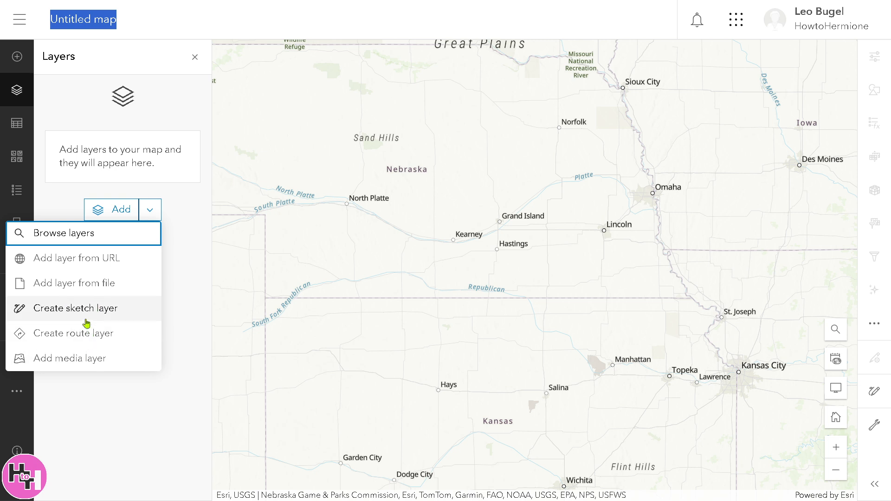
click(72, 313)
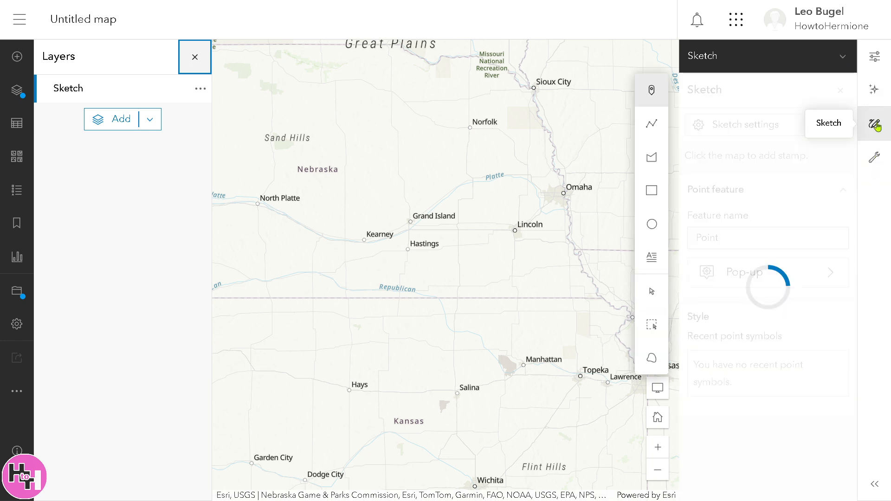
click(652, 124)
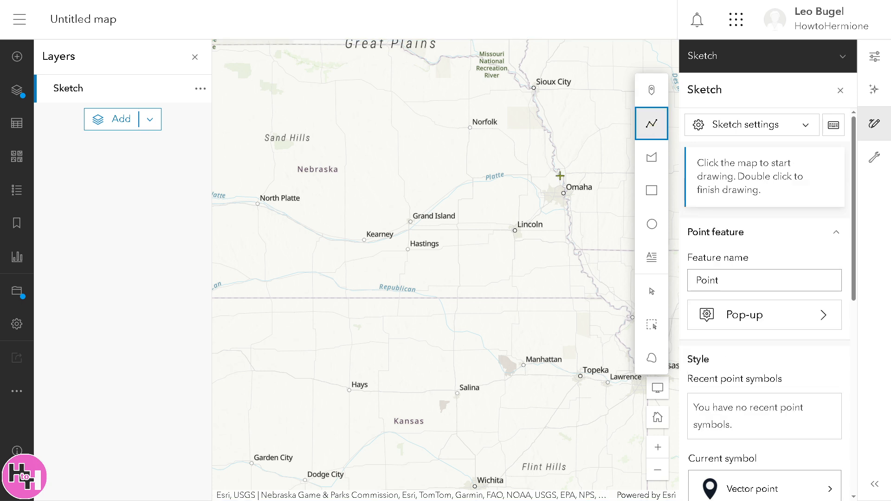
mouse_move(501, 211)
mouse_down()
mouse_move(547, 214)
mouse_move(560, 230)
mouse_move(542, 247)
mouse_move(506, 248)
mouse_move(496, 225)
mouse_move(510, 210)
mouse_up()
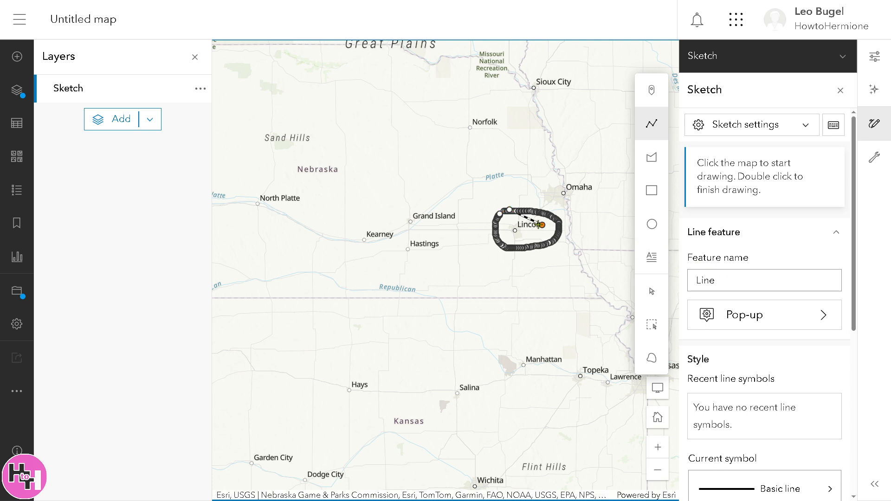
double_click(530, 214)
- Enable pop-ups for the line feature around Lincoln, and dock and undock its pop-up window
click(751, 319)
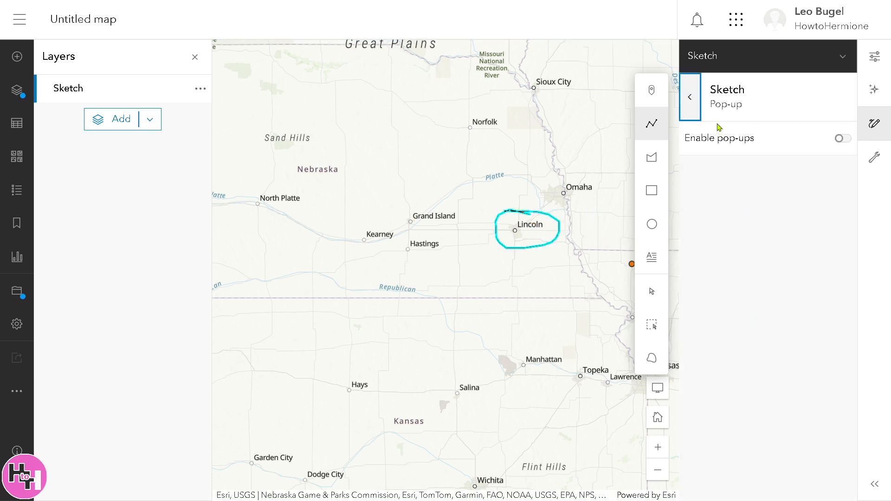
click(838, 144)
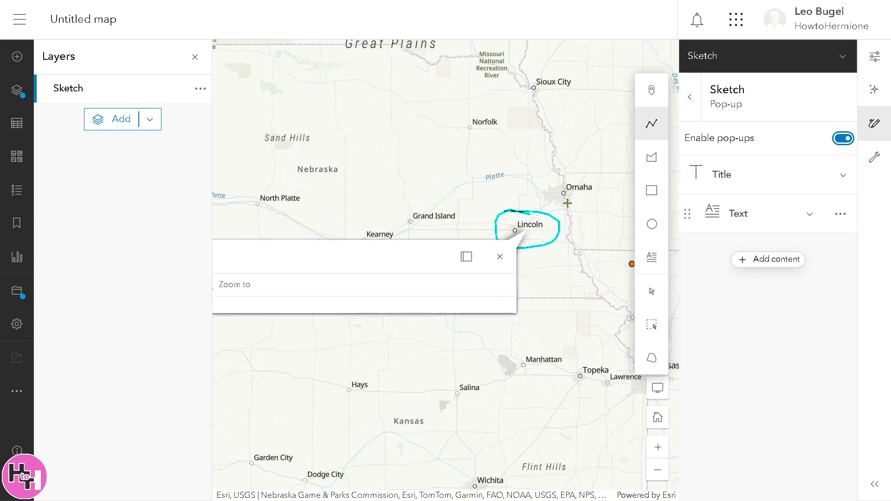
click(467, 261)
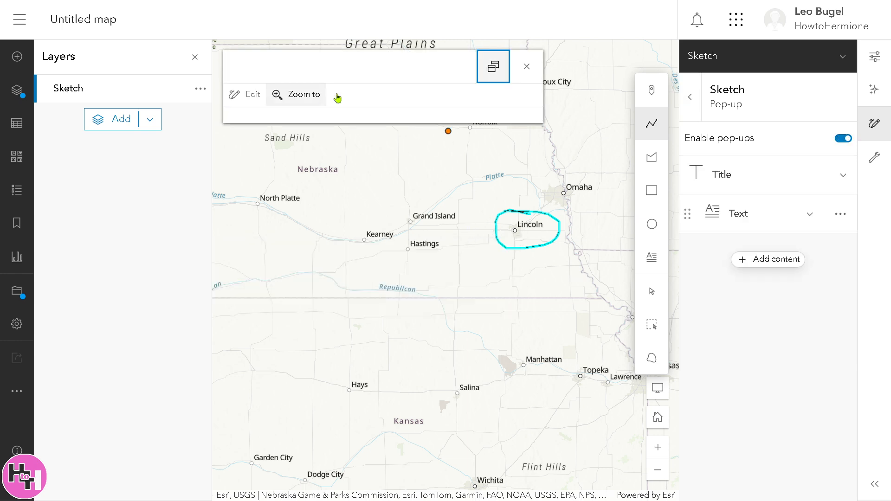
click(492, 68)
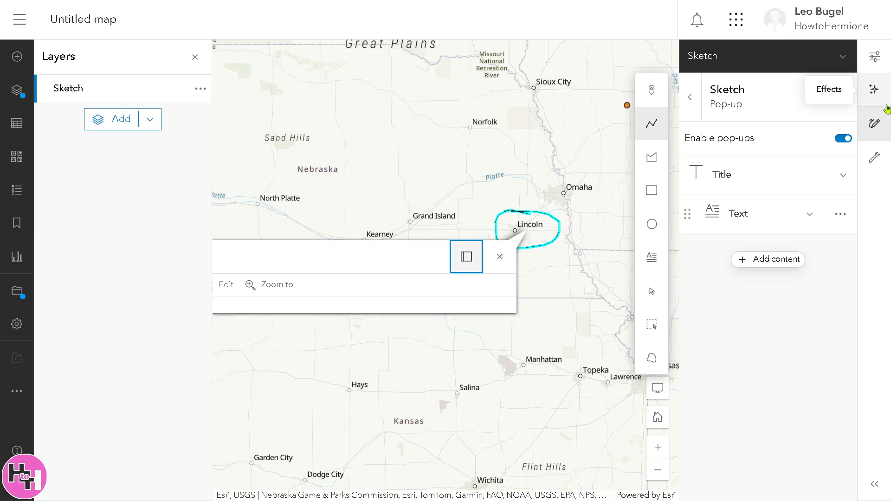
- Examine the Sketch layer's properties, including its information, sketch features and appearance
click(874, 56)
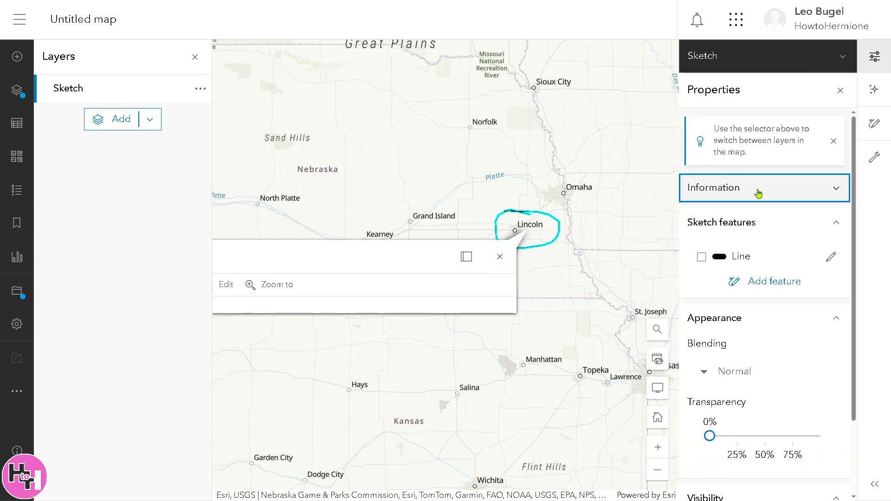
click(756, 193)
click(727, 234)
drag(751, 237, 712, 225)
click(740, 226)
scroll(789, 309, down, 1)
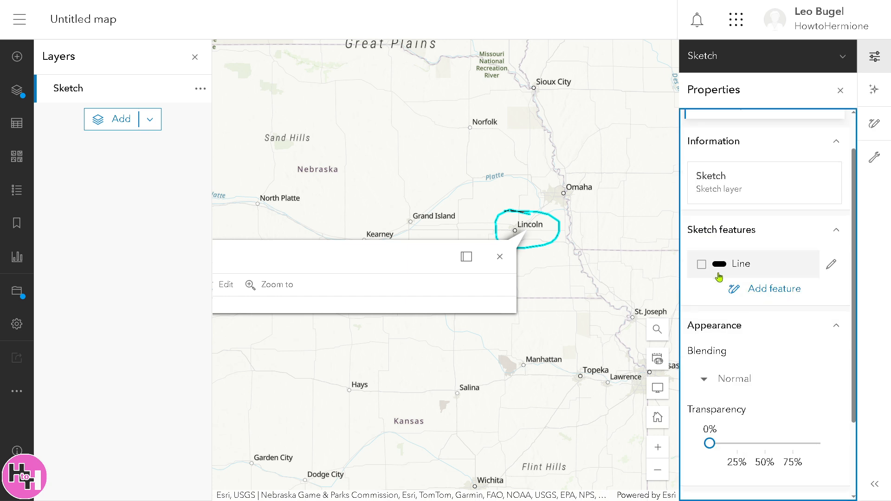
- Select the Line feature for editing, review its sketch options and close the sketch editor
click(702, 264)
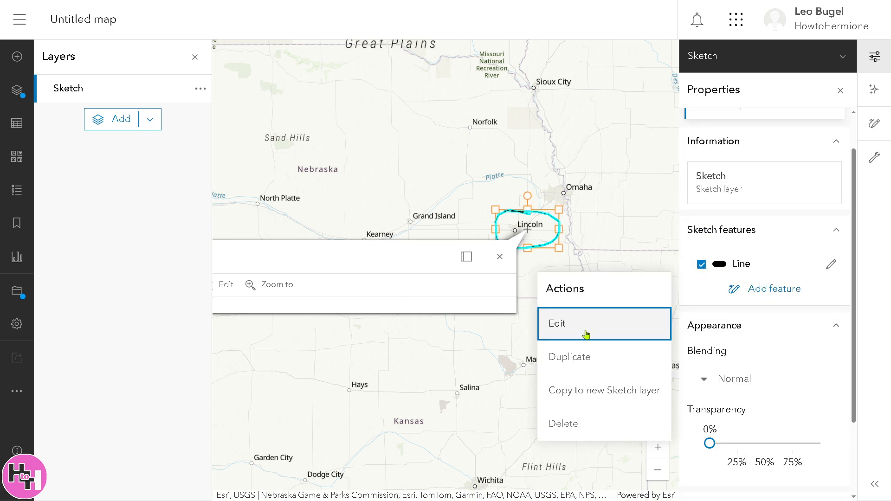
click(591, 325)
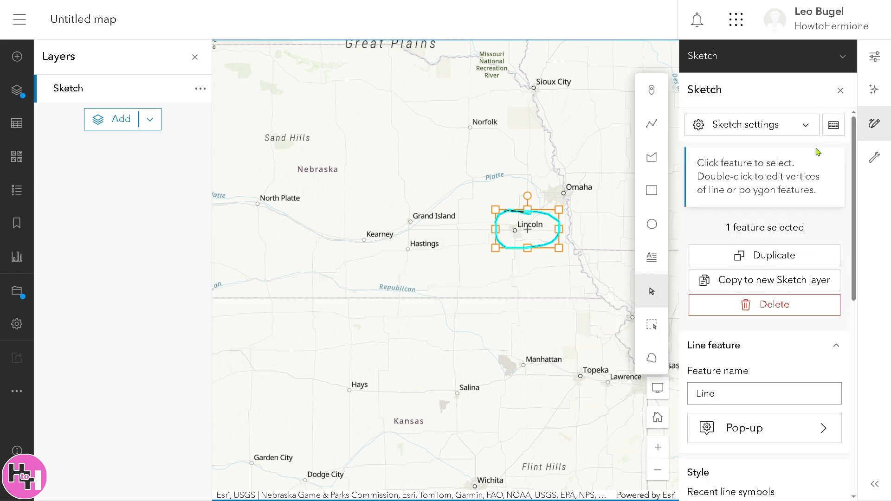
scroll(784, 310, down, 3)
scroll(807, 175, up, 3)
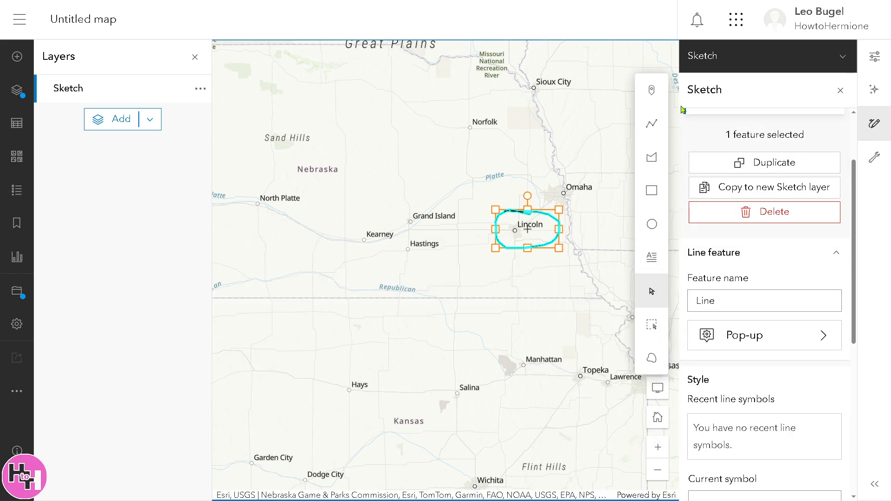
click(840, 90)
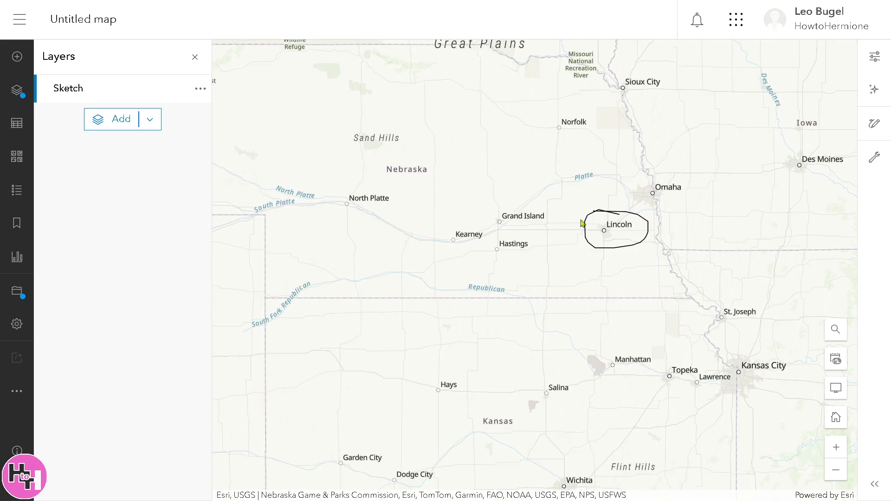
- Start adding a media layer to the map, using the pink HtoH logo image
click(115, 120)
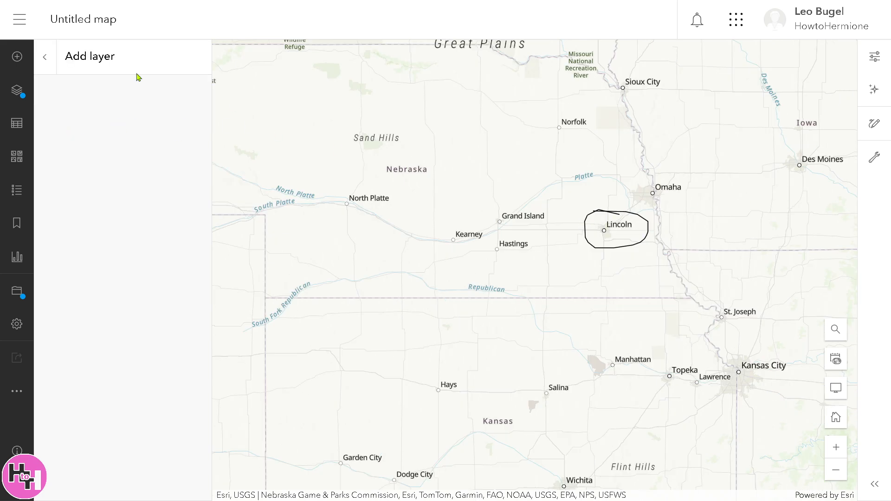
click(44, 56)
click(150, 119)
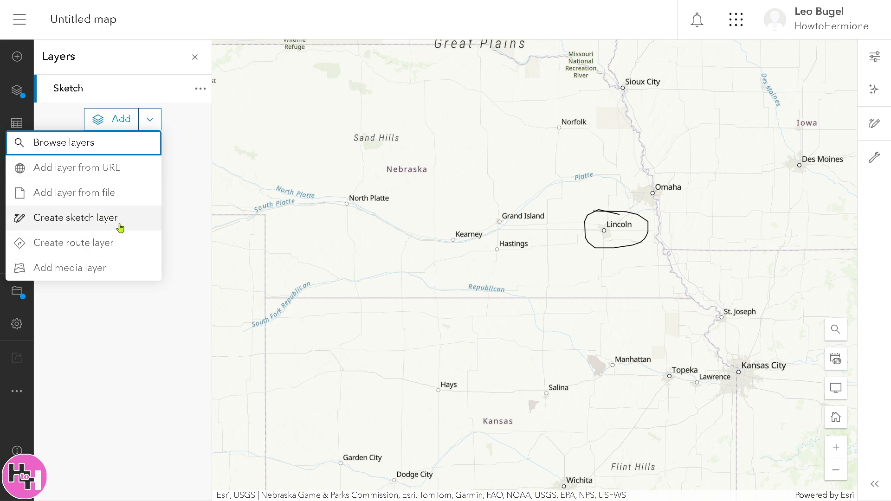
click(99, 269)
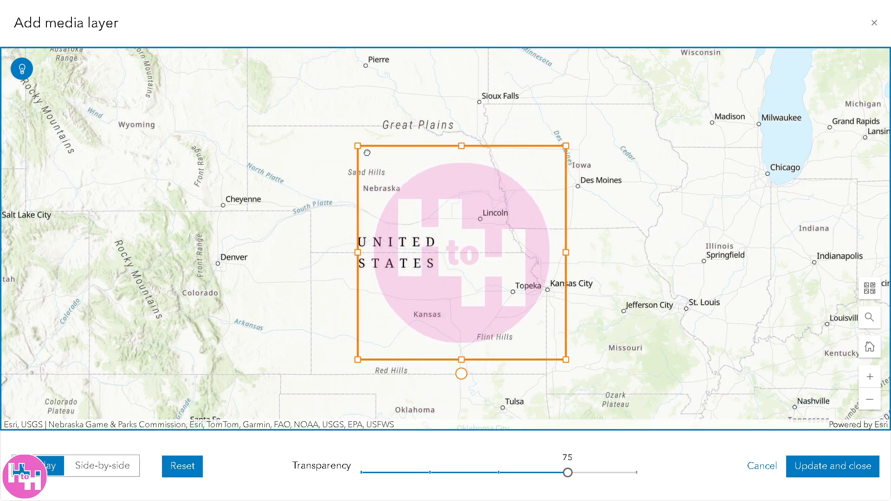
- Shrink the logo image's frame to a small area around Topeka, just west of Kansas City
drag(357, 145, 457, 231)
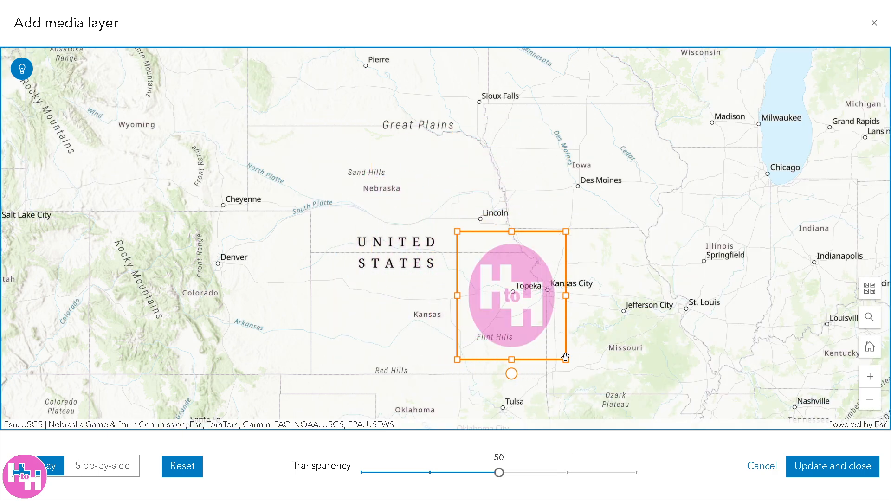
drag(565, 356, 537, 325)
scroll(526, 380, down, 1)
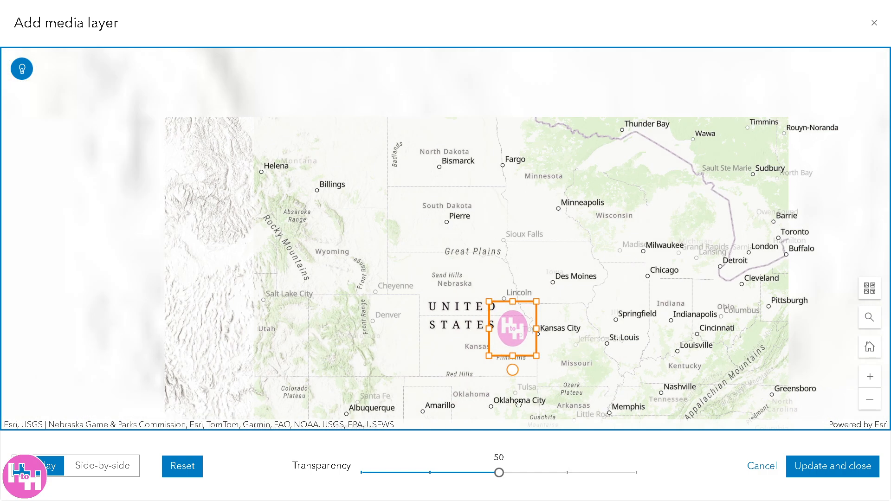
- Set the logo image's transparency to 3
click(499, 472)
key(Left)
key(Left)
key(Left)
key(Left)
key(Left)
drag(500, 466, 370, 465)
- Move the logo image to the area beside New York and apply the media layer to the map
drag(537, 302, 535, 312)
drag(350, 303, 202, 191)
drag(477, 249, 432, 267)
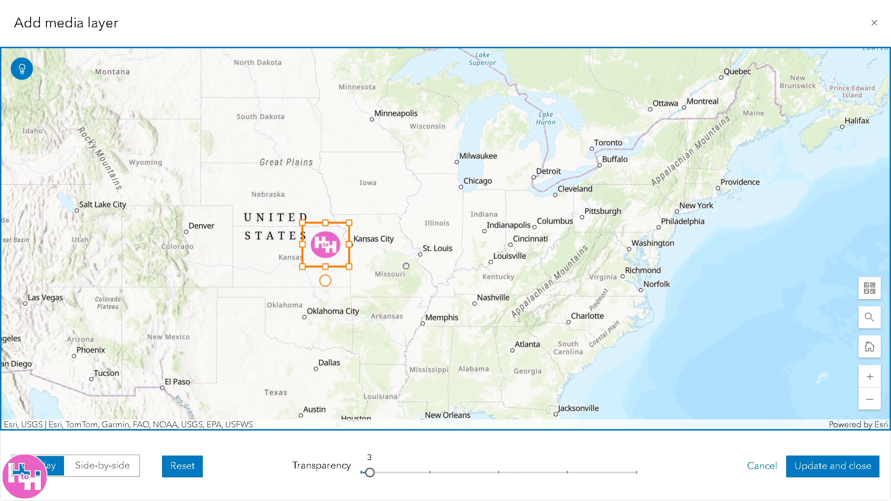
drag(339, 260, 140, 231)
drag(262, 324, 552, 320)
drag(464, 300, 471, 302)
drag(419, 218, 372, 272)
scroll(465, 293, down, 2)
drag(466, 293, 362, 258)
drag(314, 244, 609, 207)
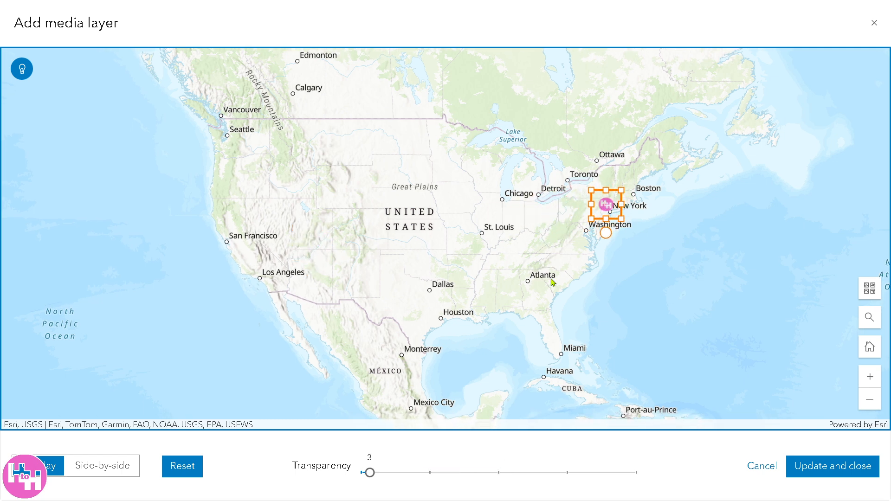
click(821, 469)
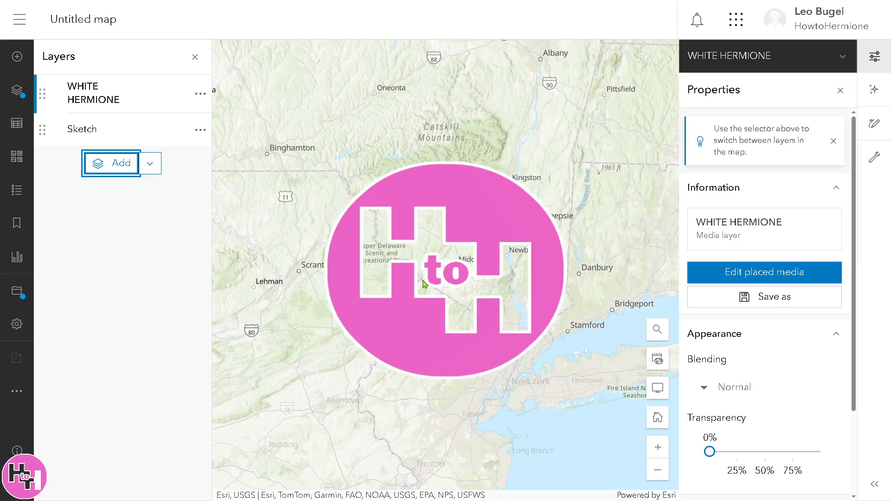
- Look at the map's tables and open the option for adding a table
click(463, 213)
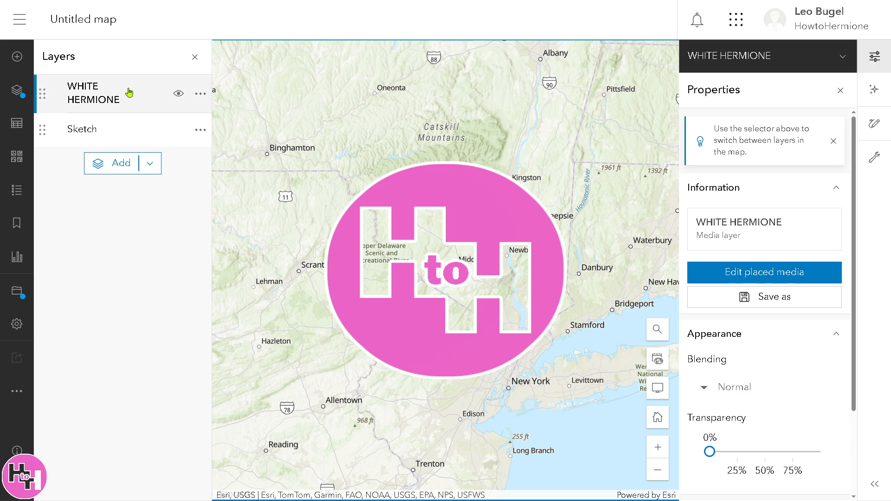
click(17, 122)
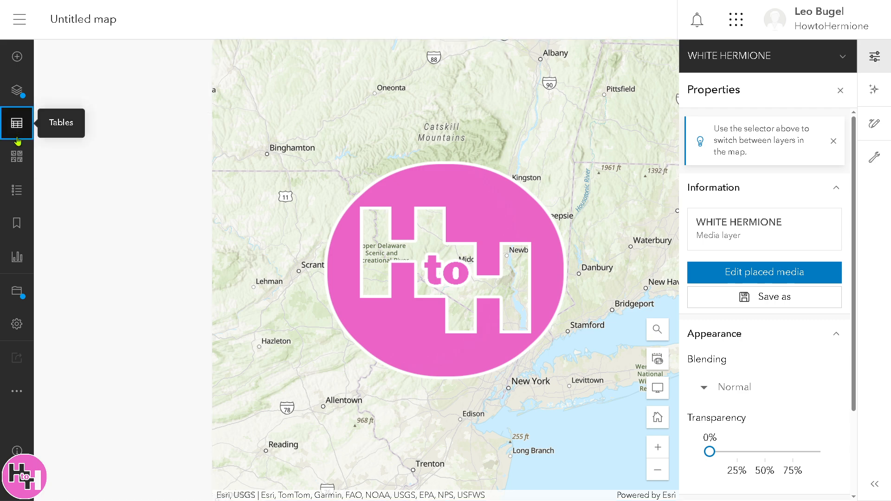
click(123, 212)
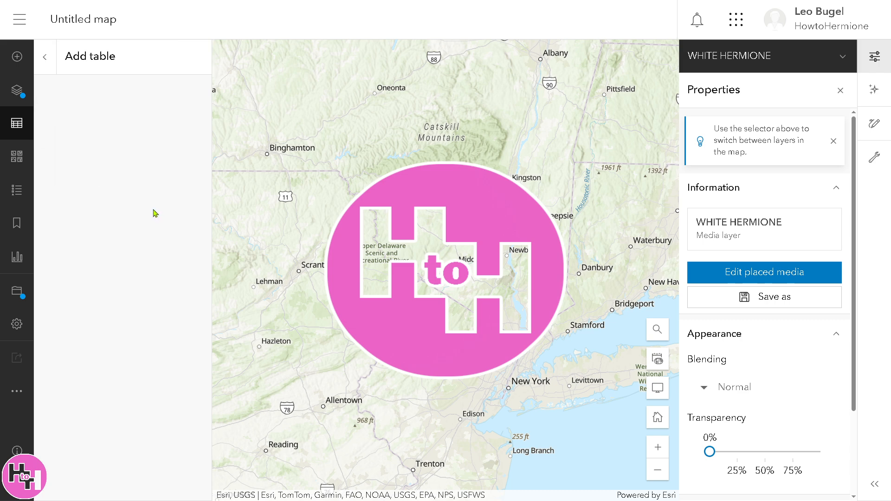
- Try the Imagery Hybrid, Streets, Imagery and Navigation basemaps, and set the map's basemap to Streets (Night)
click(18, 157)
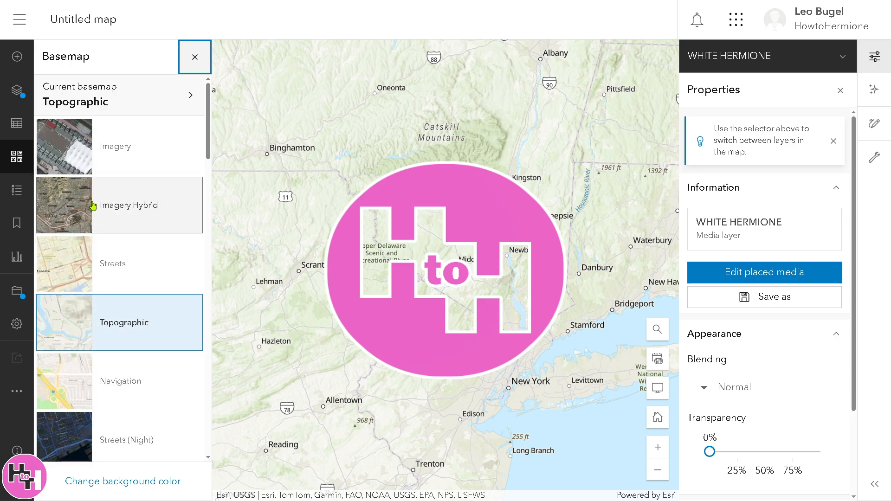
click(95, 197)
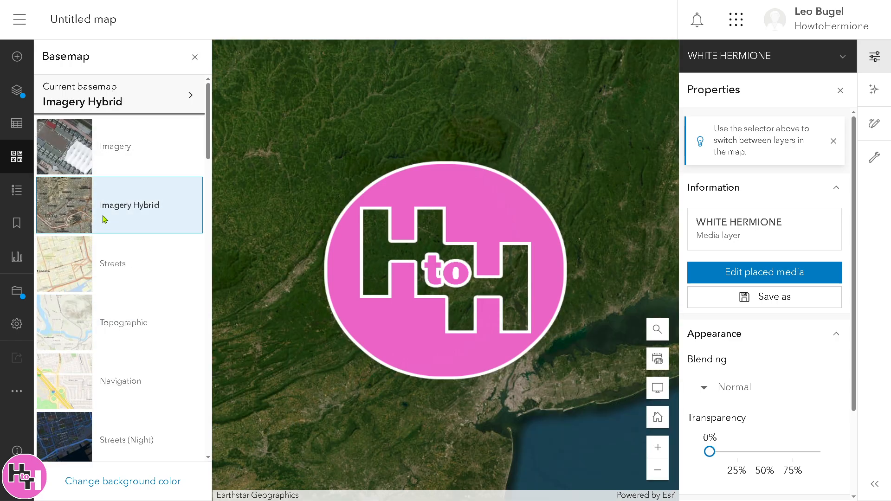
click(125, 260)
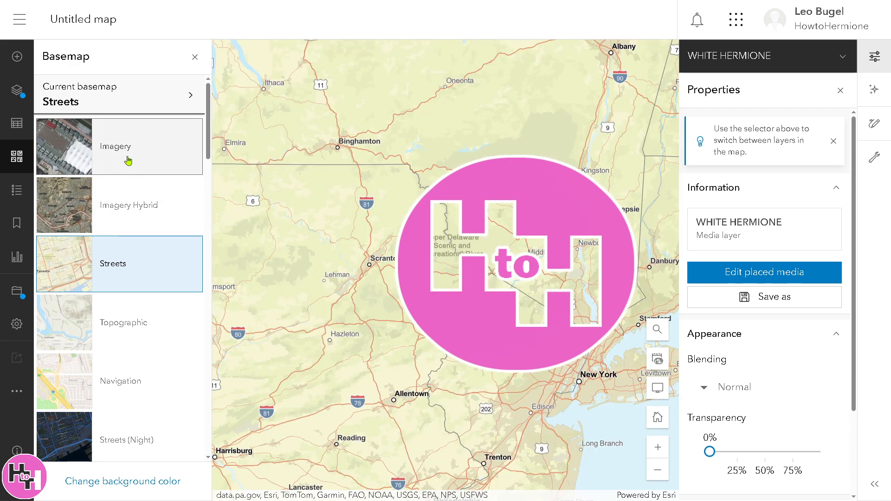
click(128, 163)
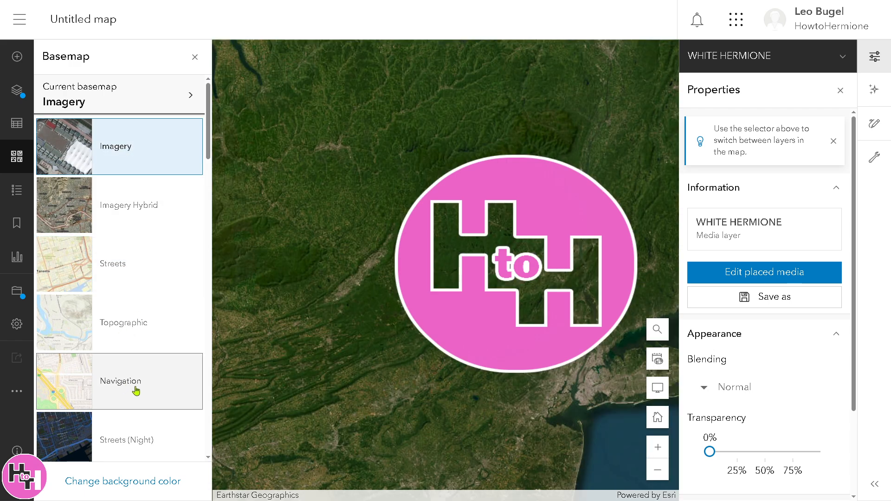
click(135, 392)
scroll(135, 418, down, 1)
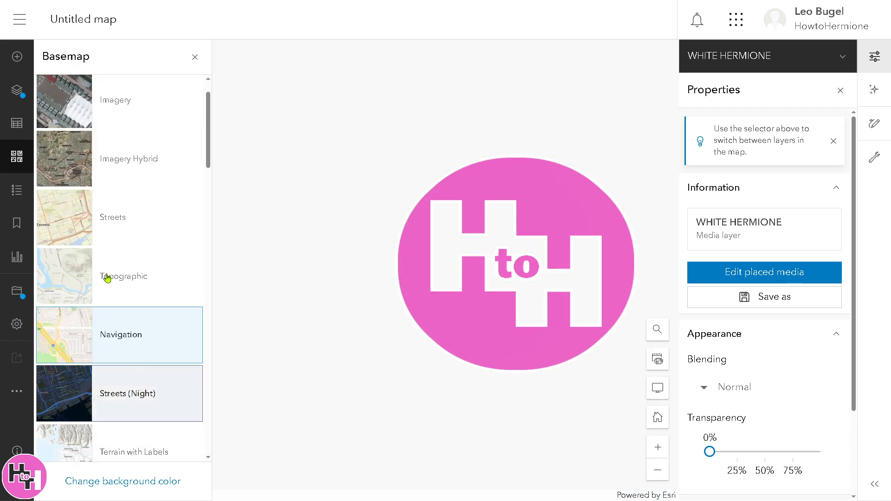
click(138, 369)
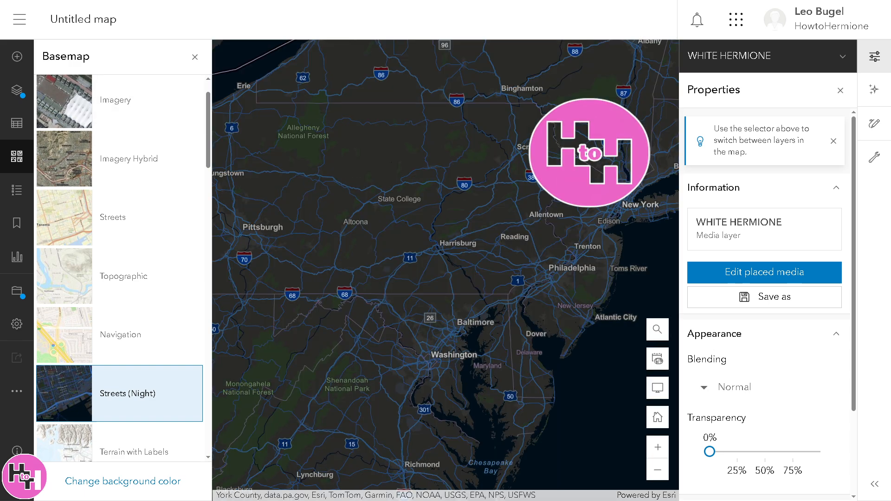
- Leave the unsaved map and return to the organization's home page
click(19, 28)
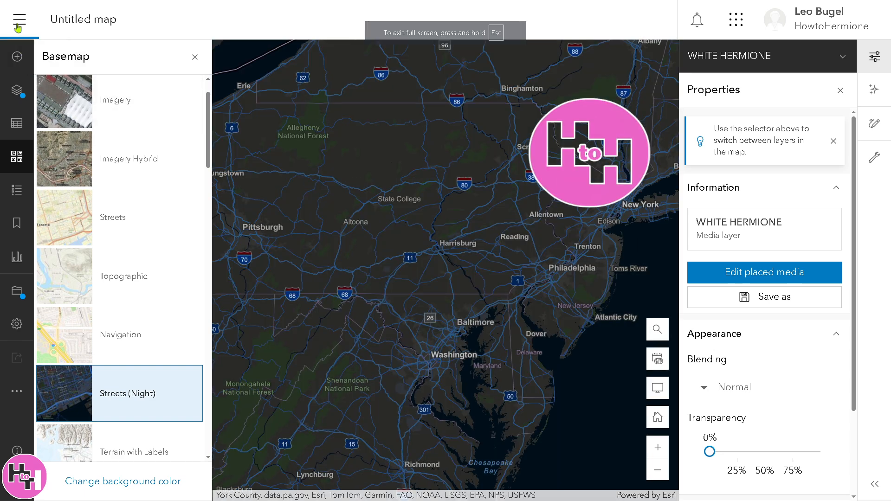
click(106, 73)
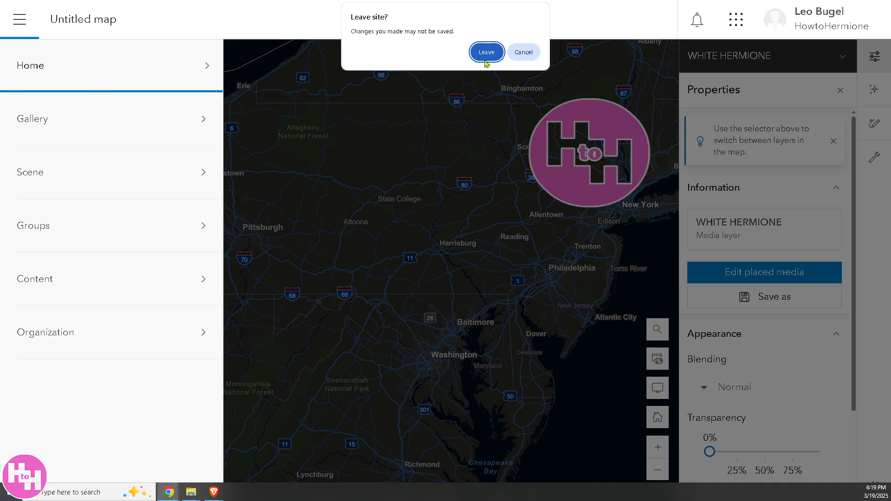
click(522, 53)
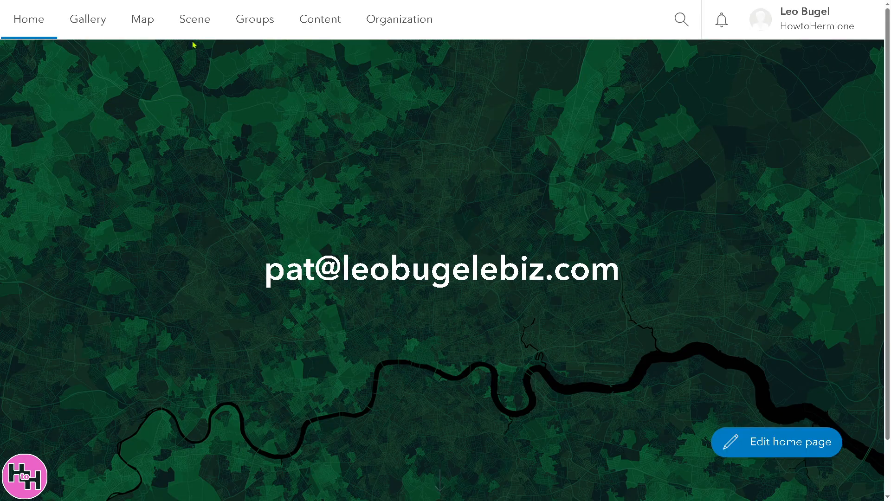
- Open the Topographic scene in Scene Viewer and examine the United States on the globe
click(195, 20)
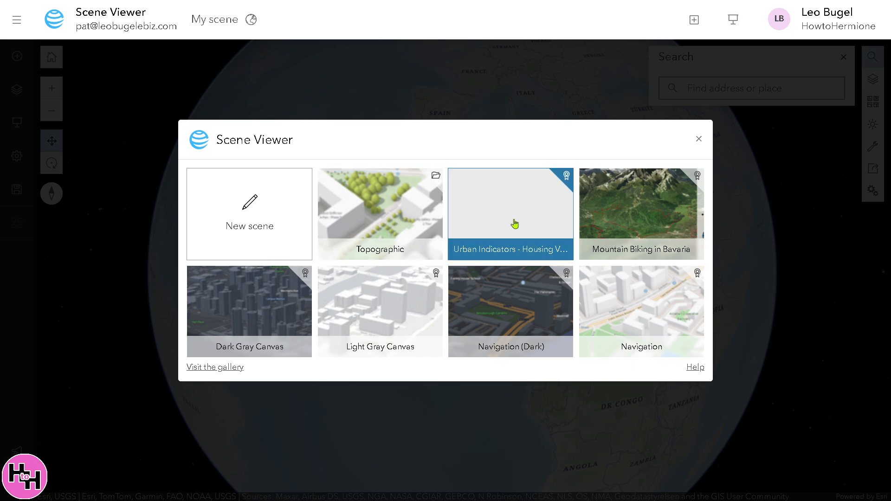
click(375, 213)
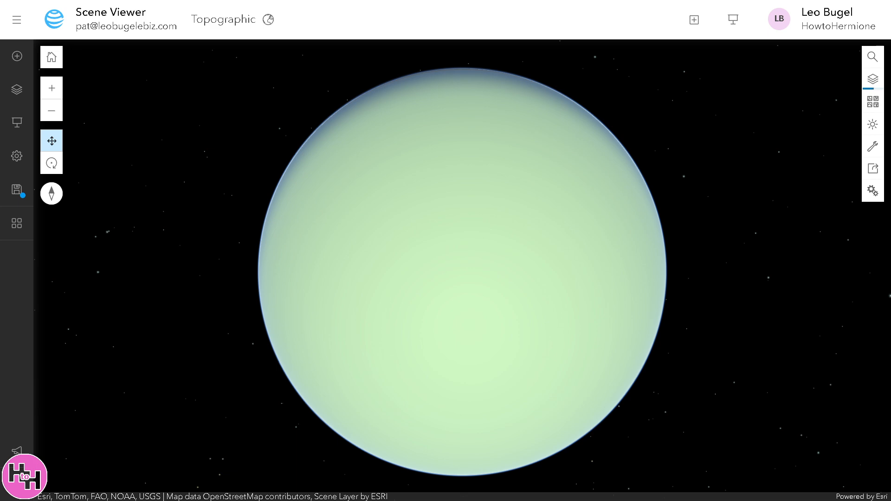
scroll(397, 185, up, 3)
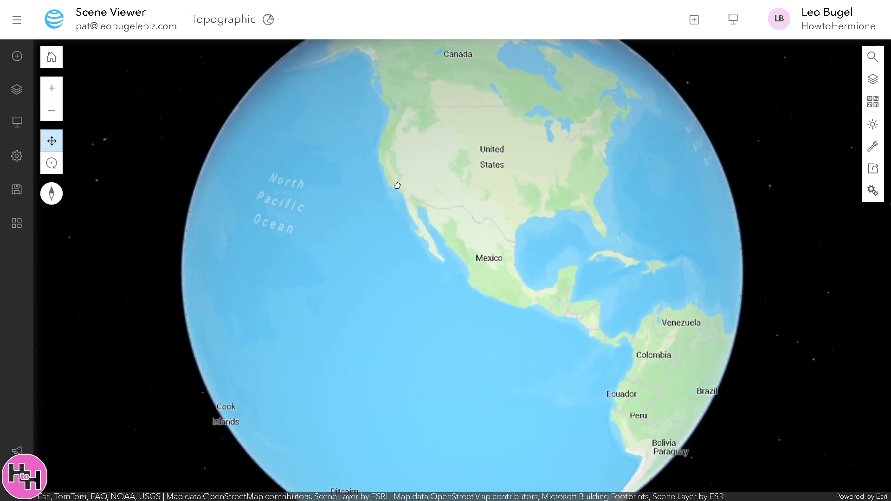
scroll(397, 186, up, 3)
drag(451, 172, 320, 232)
scroll(445, 188, up, 2)
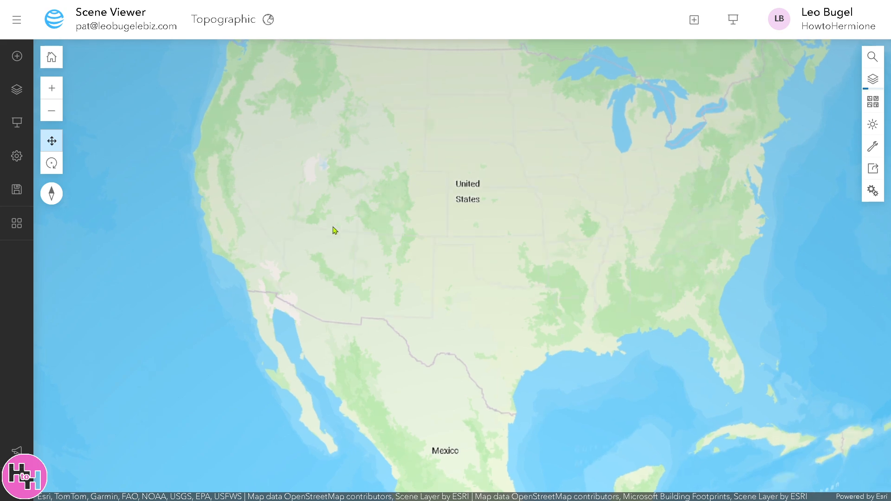
drag(374, 193, 376, 235)
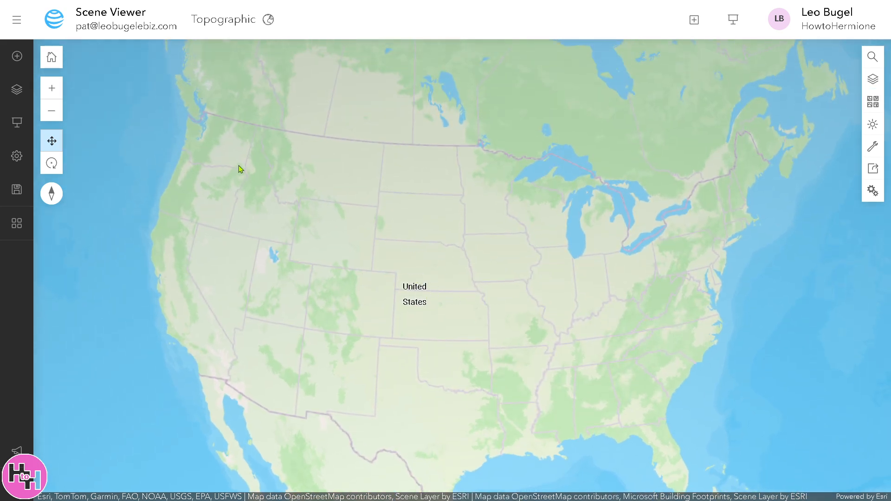
- Return to the home page and review the Groups, Content and Organization pages
click(15, 21)
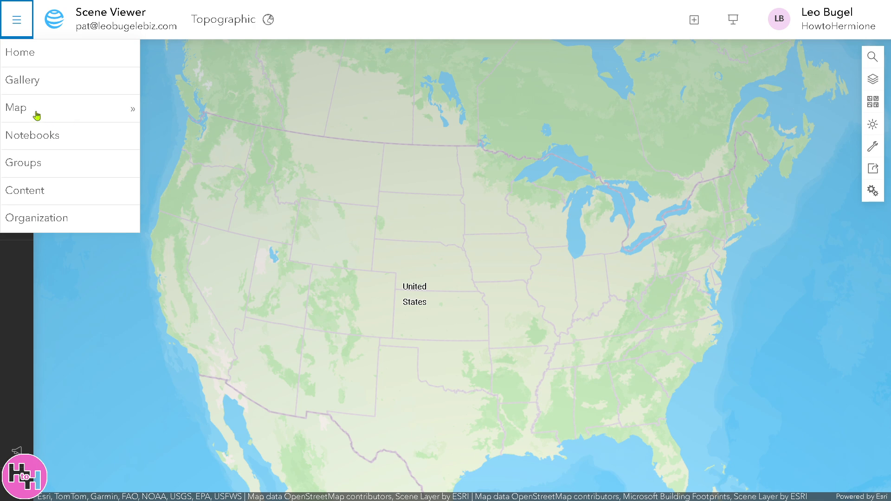
click(34, 54)
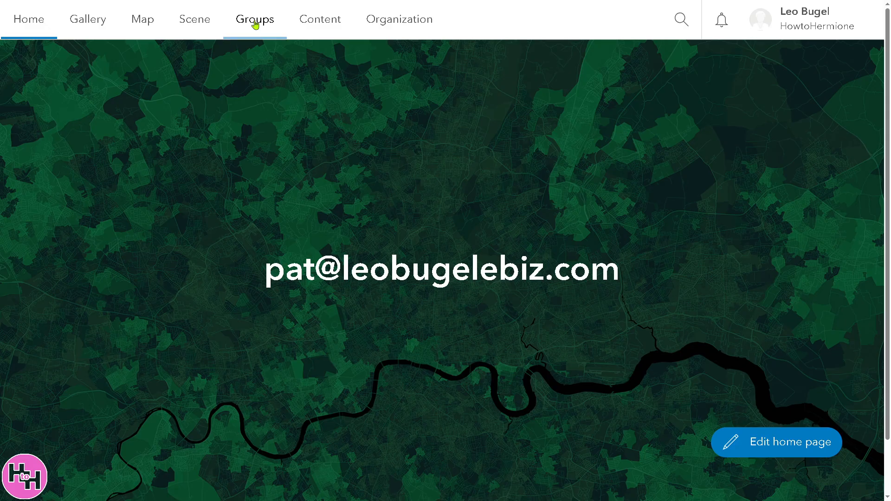
click(255, 22)
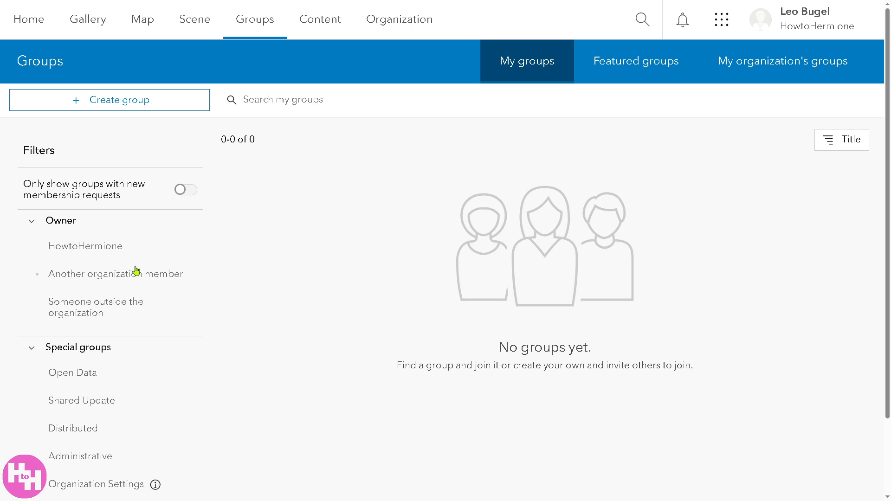
scroll(158, 318, down, 1)
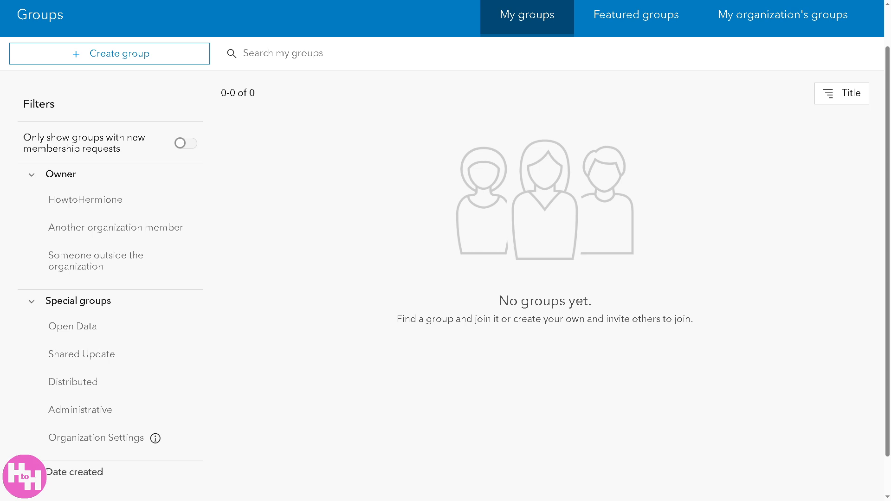
scroll(302, 90, up, 1)
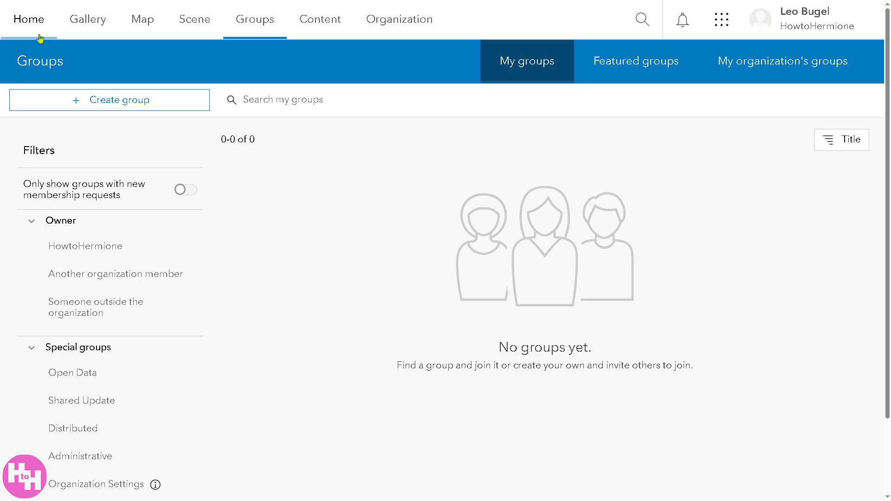
click(322, 24)
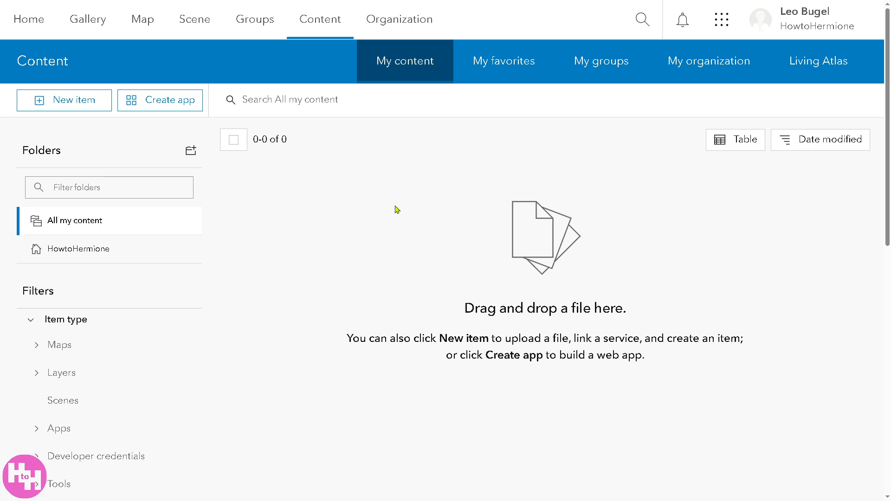
click(411, 26)
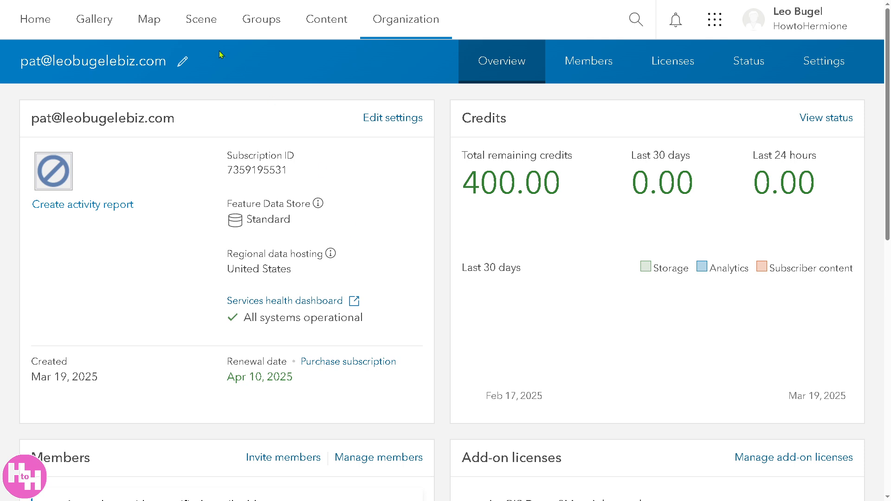
- Open a new map, try the Imagery, Imagery Hybrid, Streets, Topographic and Navigation basemaps, and set the basemap to Streets (Night)
click(154, 24)
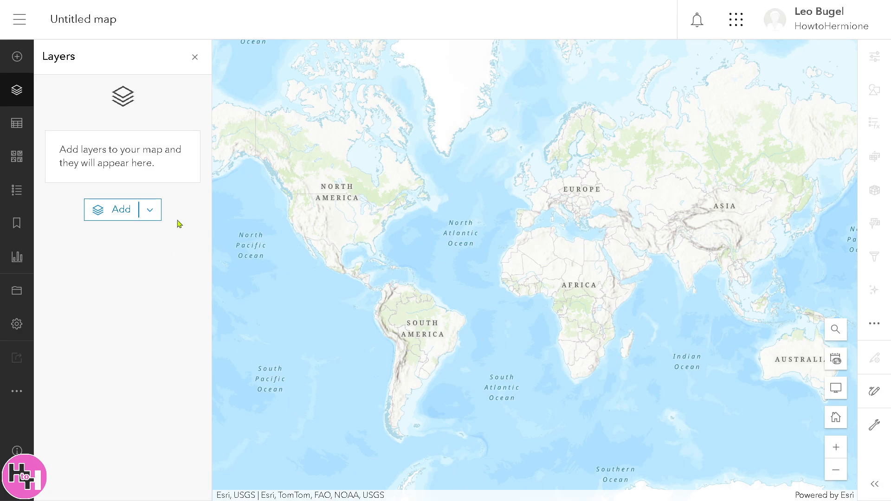
click(17, 156)
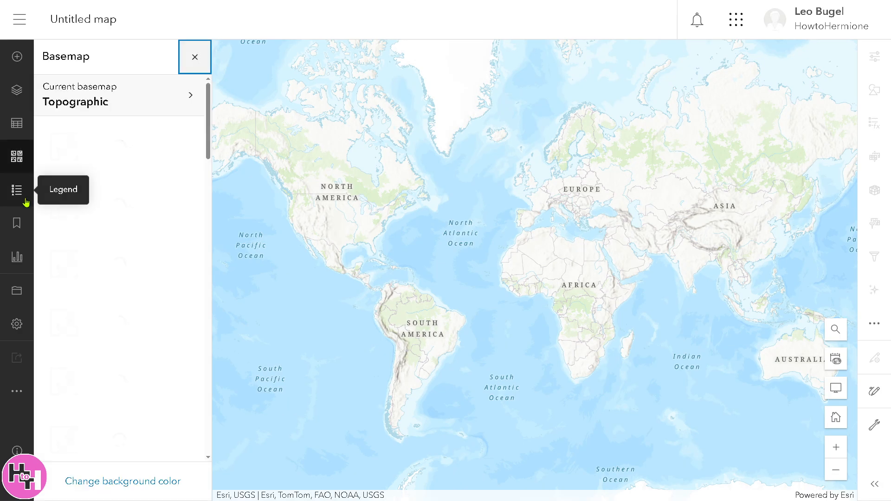
click(118, 166)
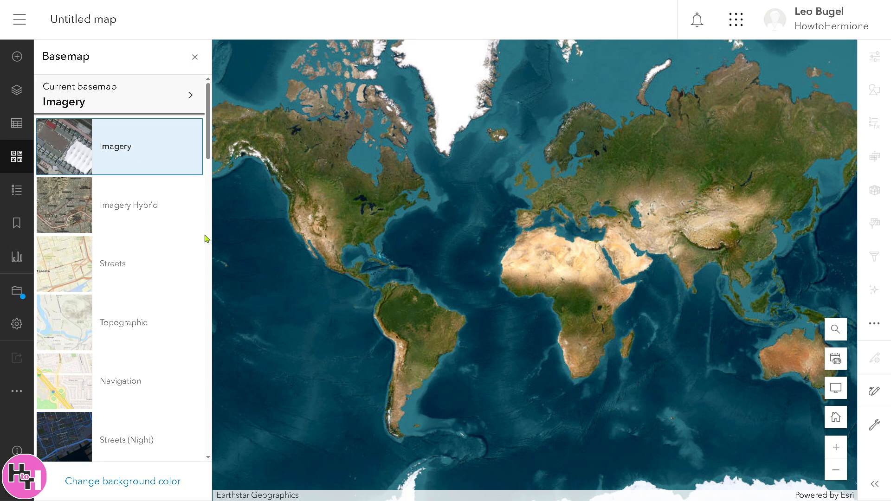
click(152, 211)
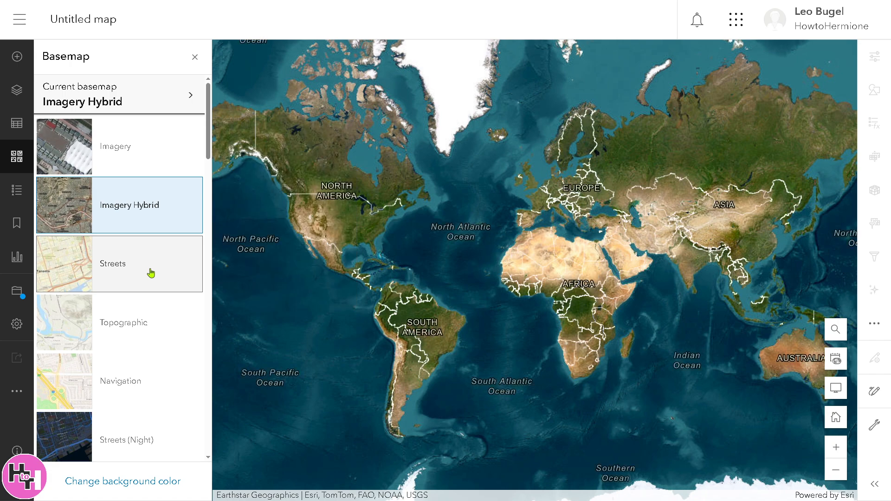
click(150, 273)
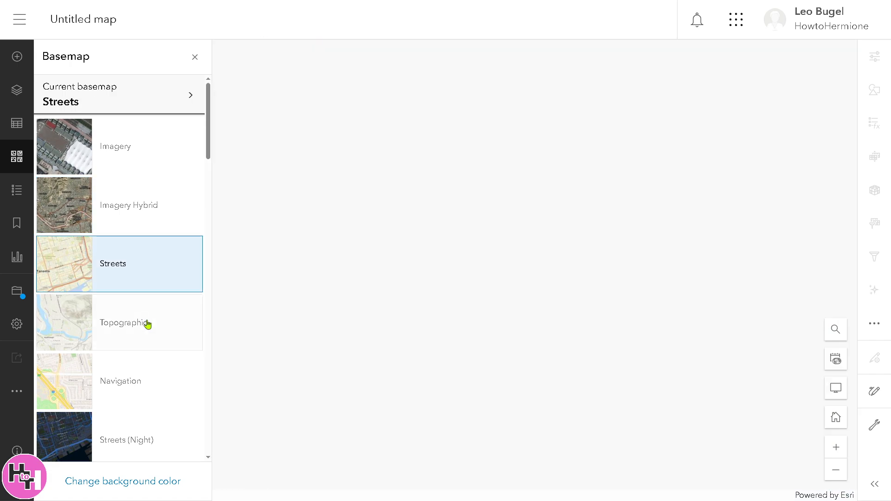
click(148, 327)
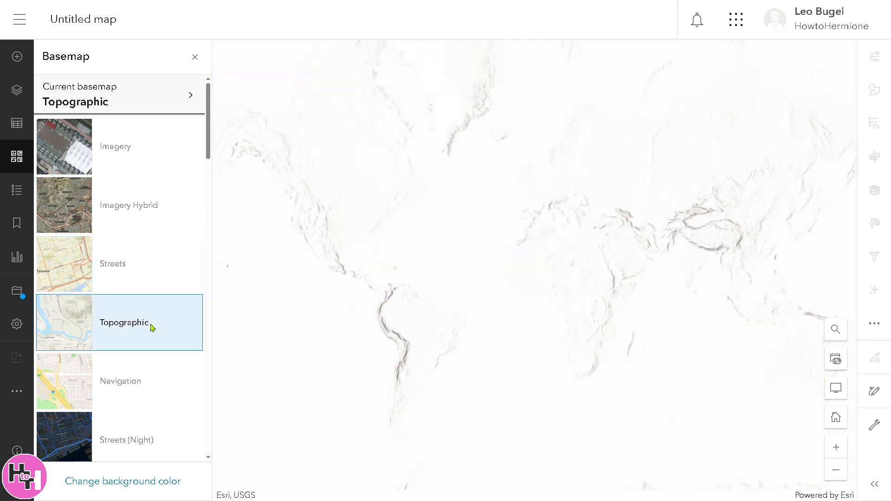
click(140, 375)
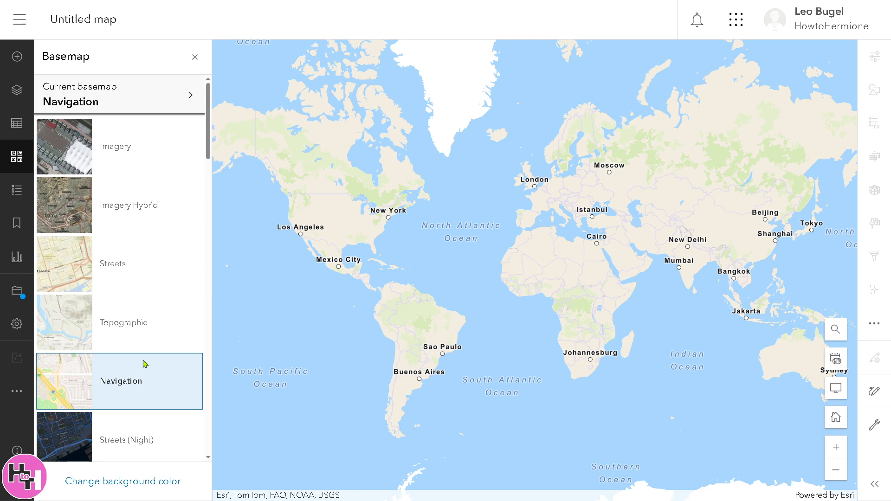
scroll(145, 364, down, 2)
click(140, 355)
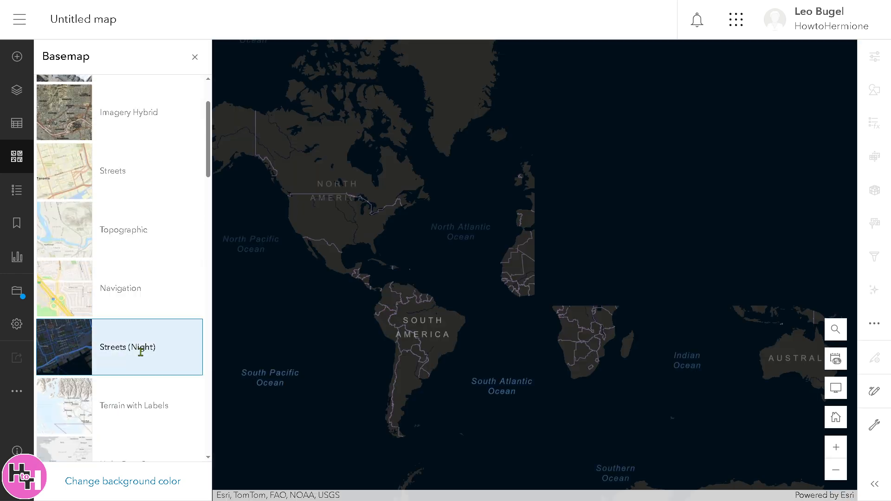